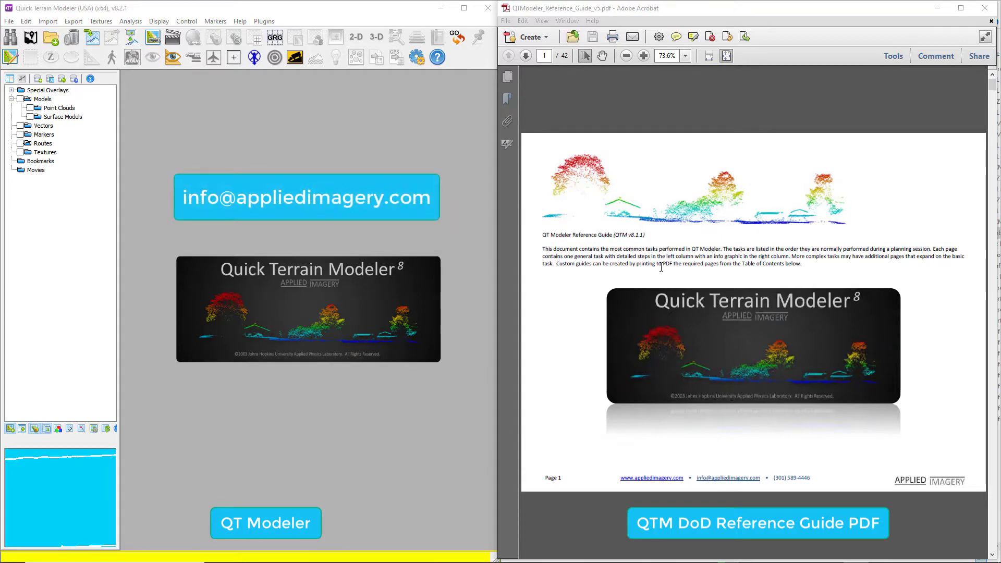
scroll(661, 267, down, 3)
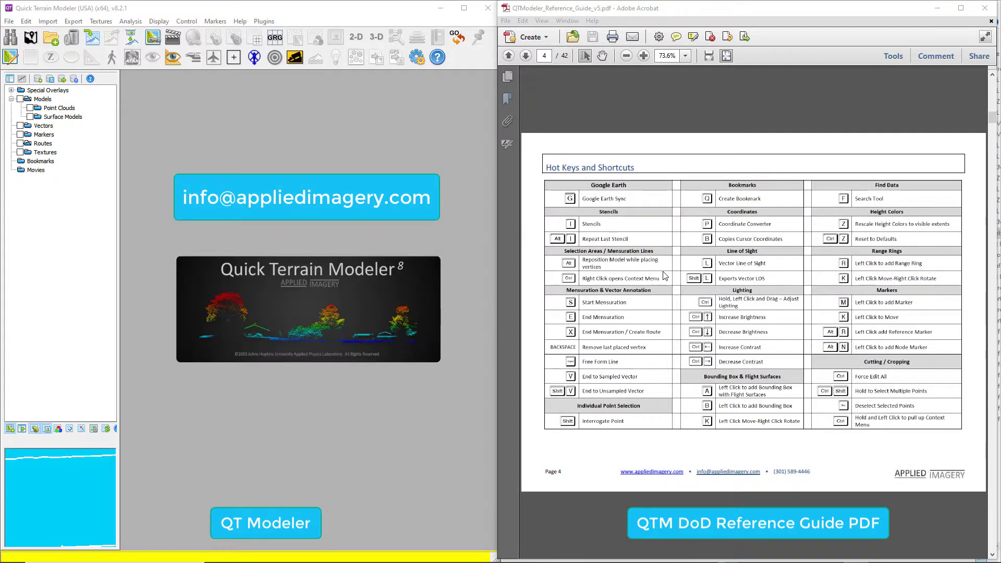
scroll(663, 275, up, 5)
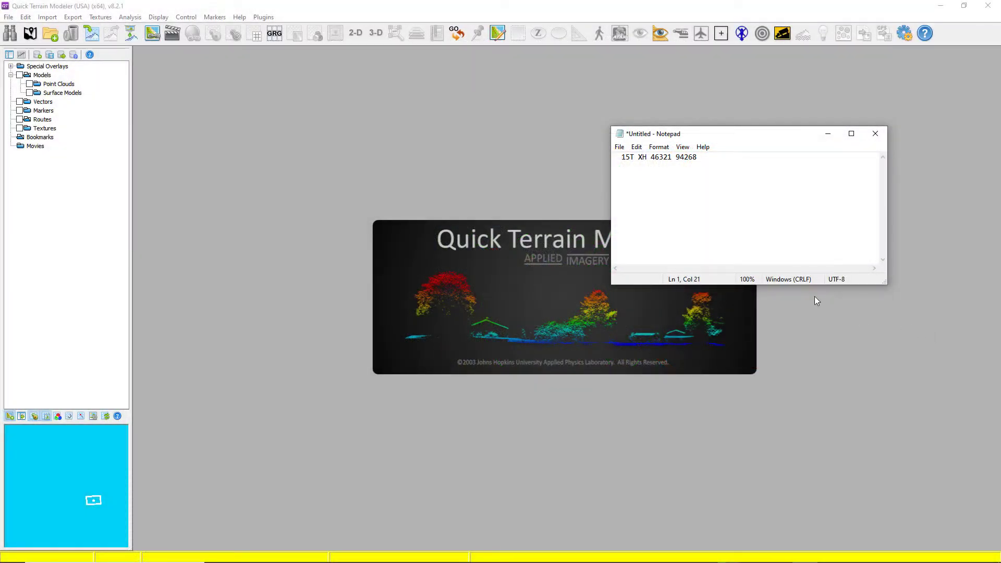
drag(707, 158, 604, 153)
key(ctrl+c)
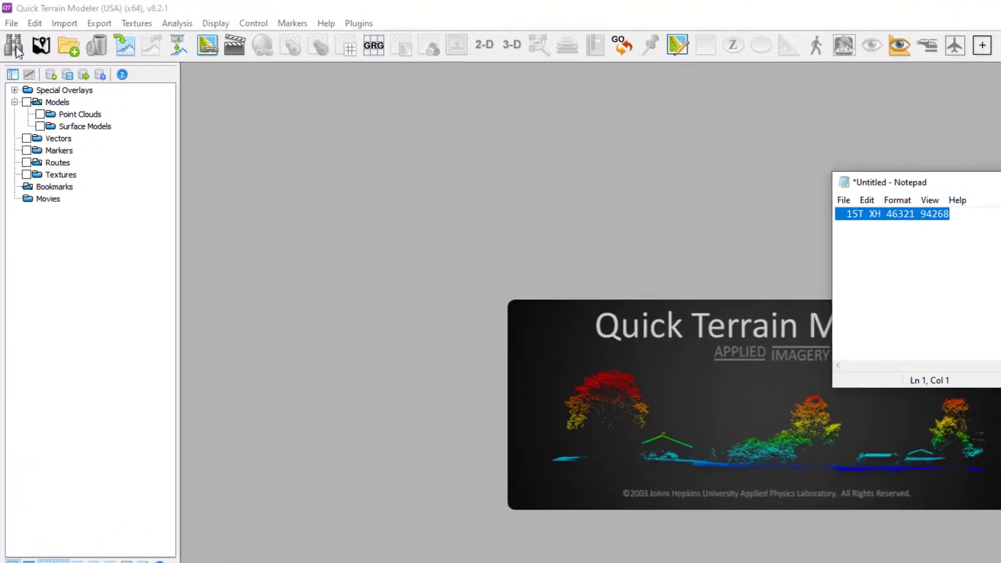
click(9, 32)
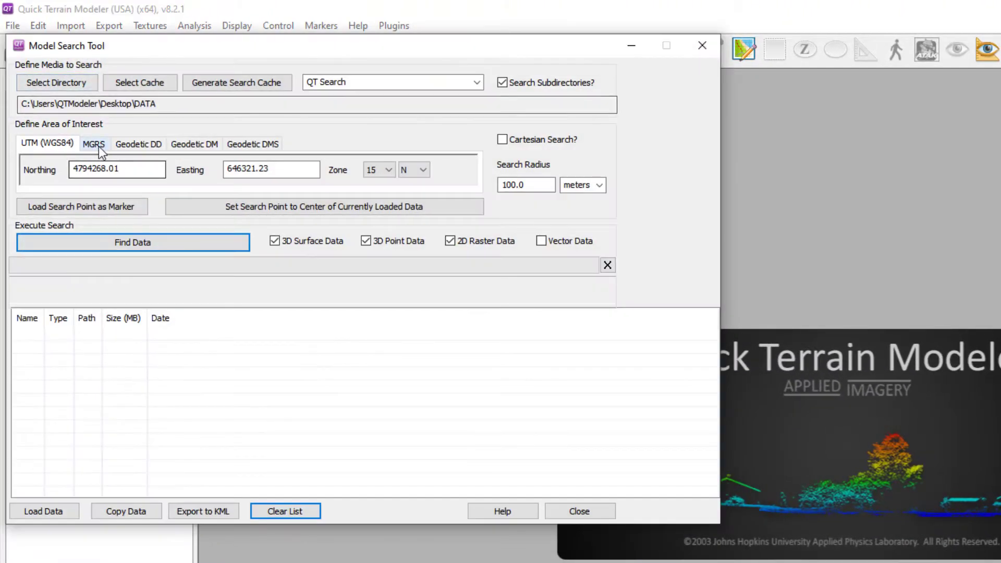
click(96, 148)
drag(111, 167, 4, 162)
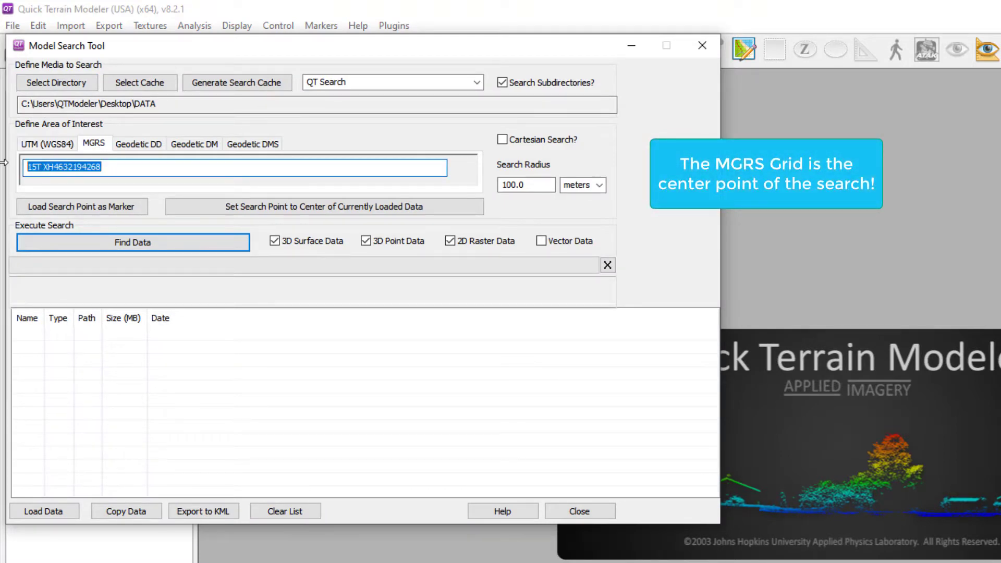
key(ctrl+v)
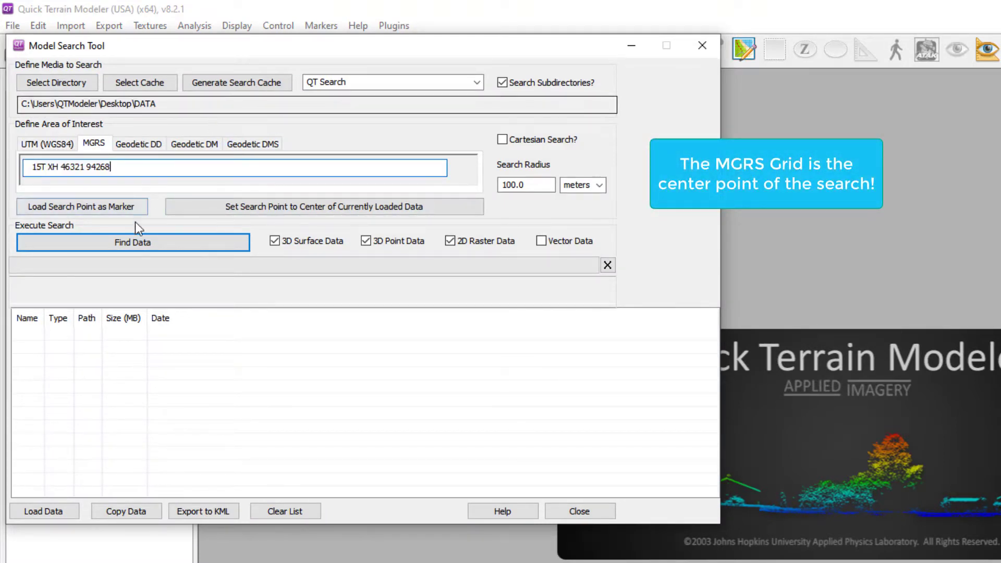
click(125, 246)
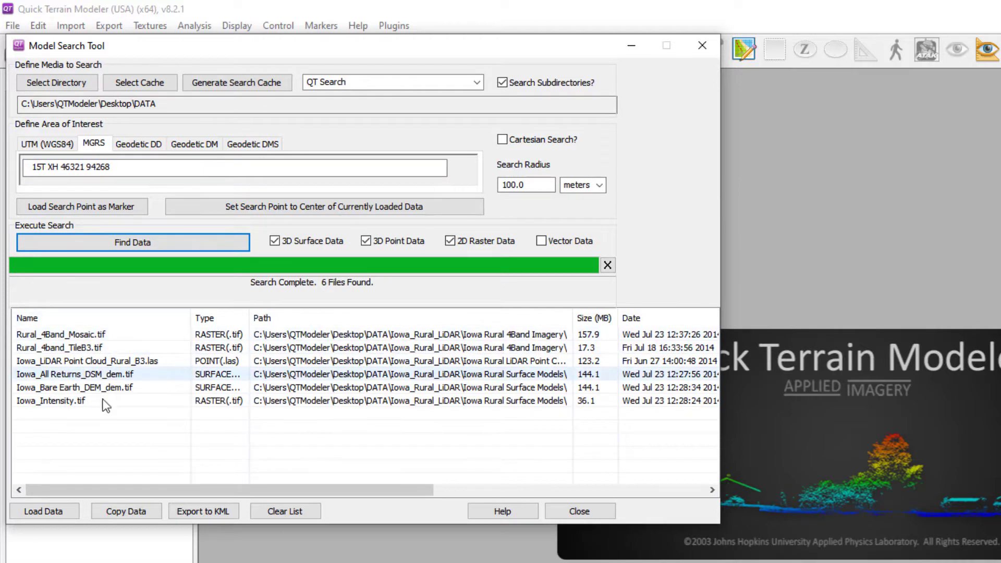
Load Iowa_All Returns_DSM_dem.tif and Rural_4Band_Mosaic.tif from the search results and add the search point as a marker.
click(85, 375)
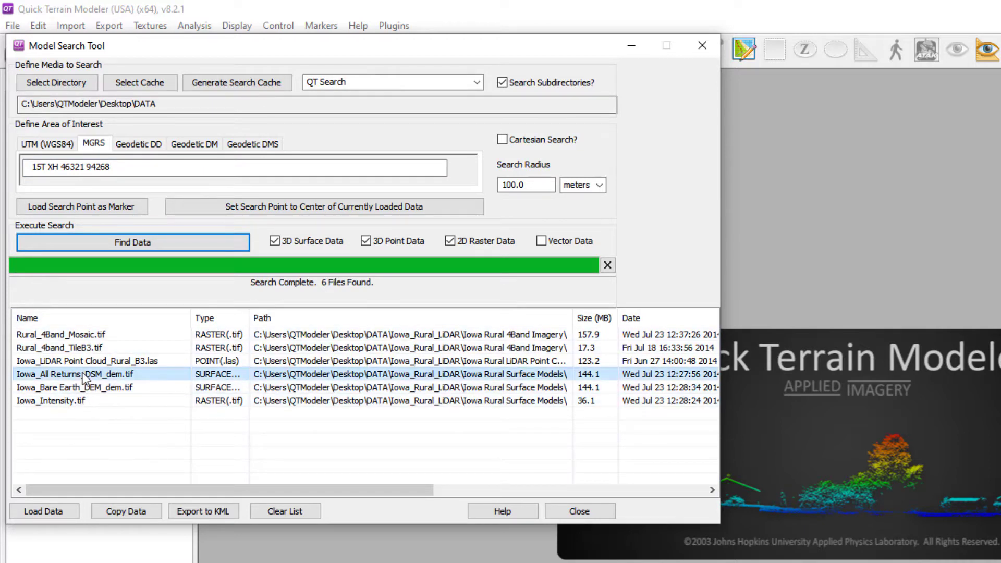
ctrl+click(96, 388)
ctrl+click(101, 336)
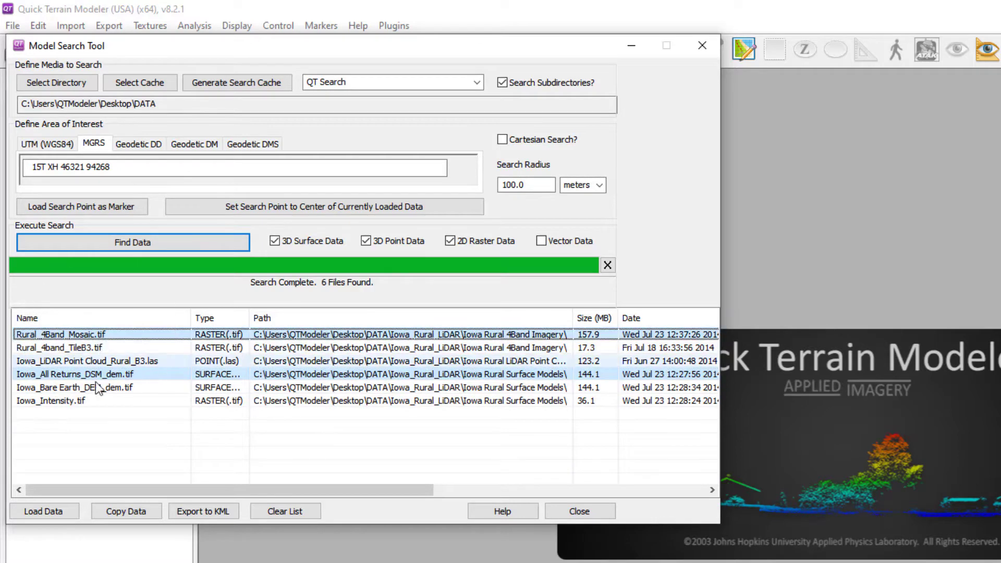
click(73, 514)
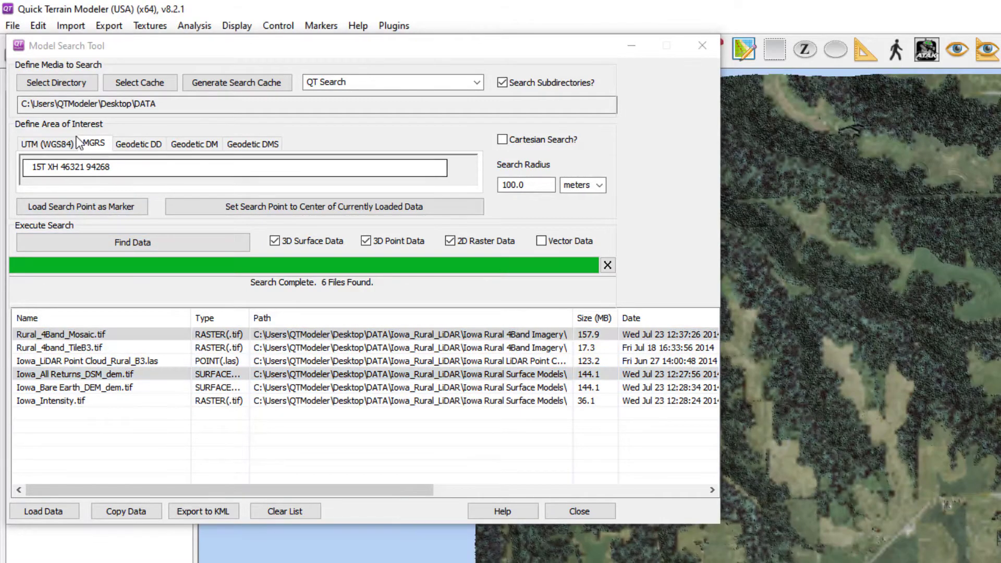
click(67, 209)
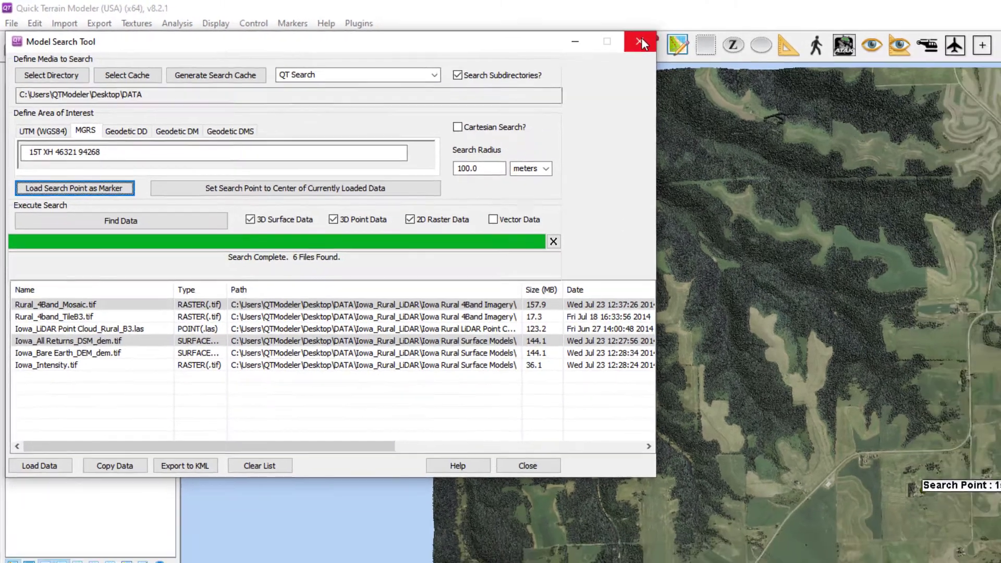
click(702, 45)
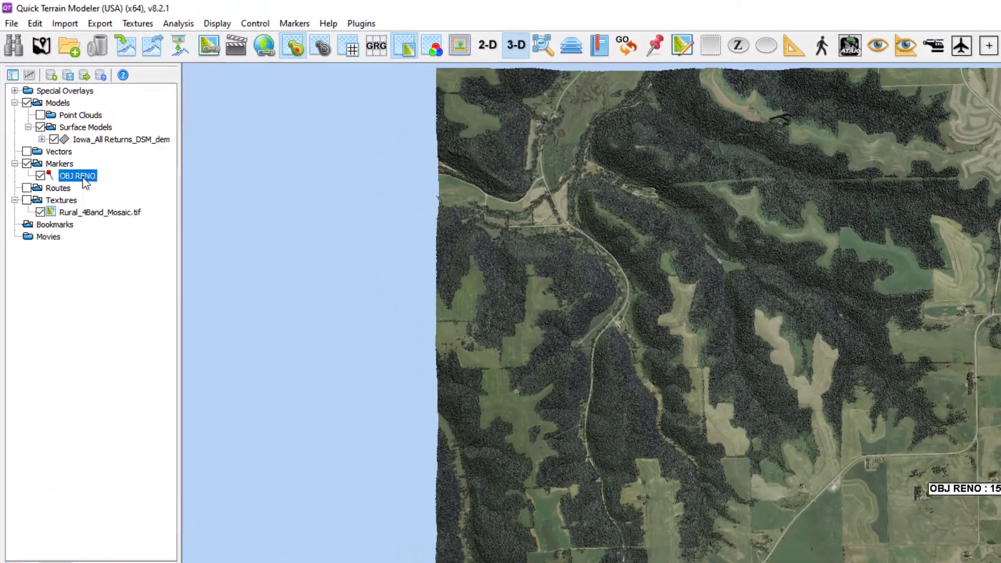
Add range rings around the OBJ RENO marker at spacings of 300, 600 and 1000.
right_click(59, 129)
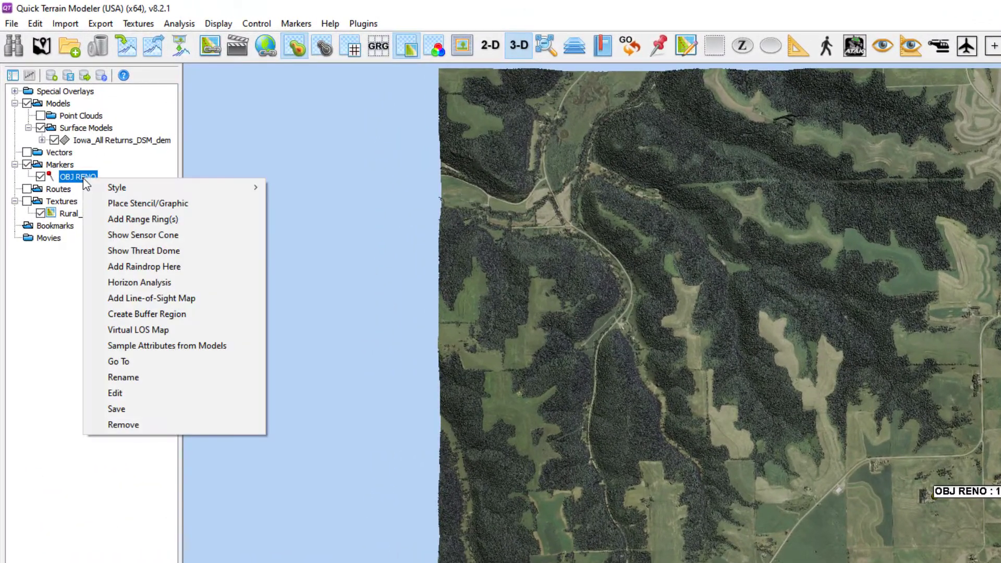
click(137, 220)
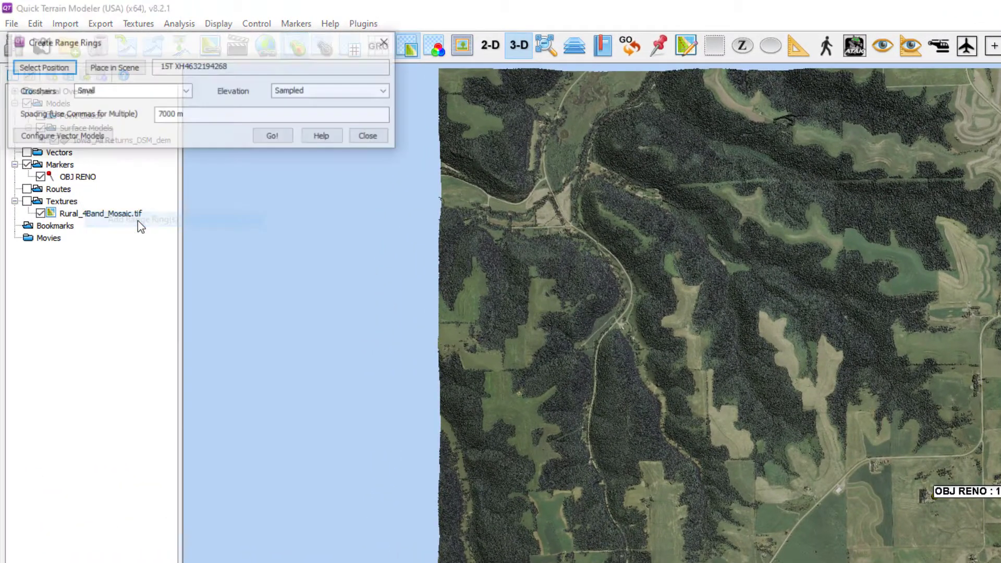
click(387, 44)
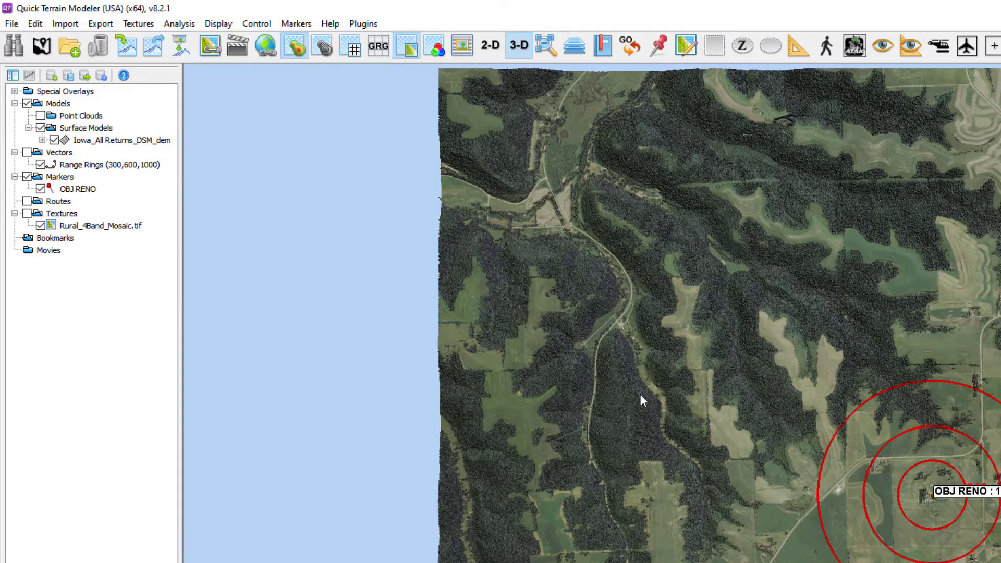
Create a basic three-colour line-of-sight map from OBJ RENO with observer and target heights of 1.8 m.
drag(681, 494, 671, 365)
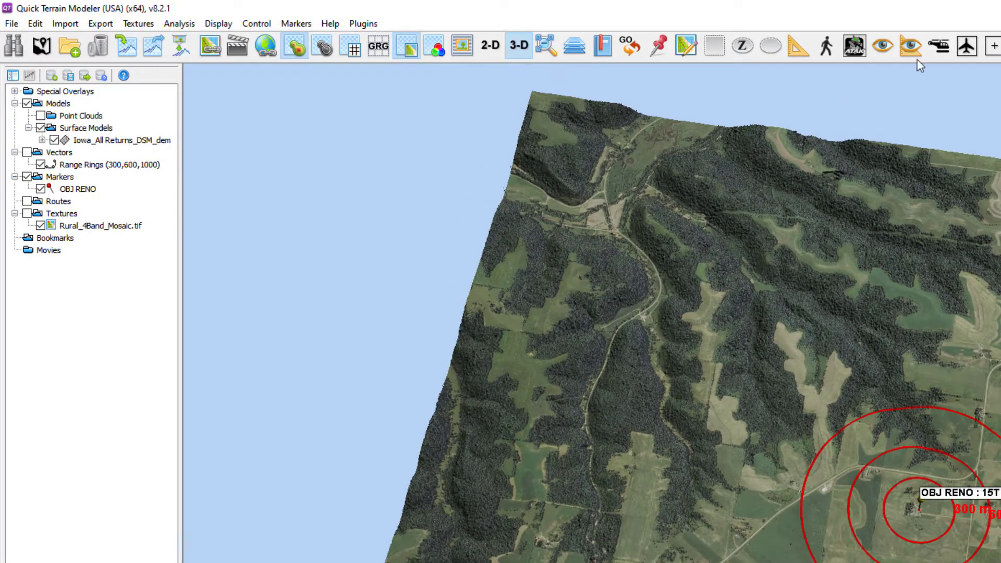
click(883, 49)
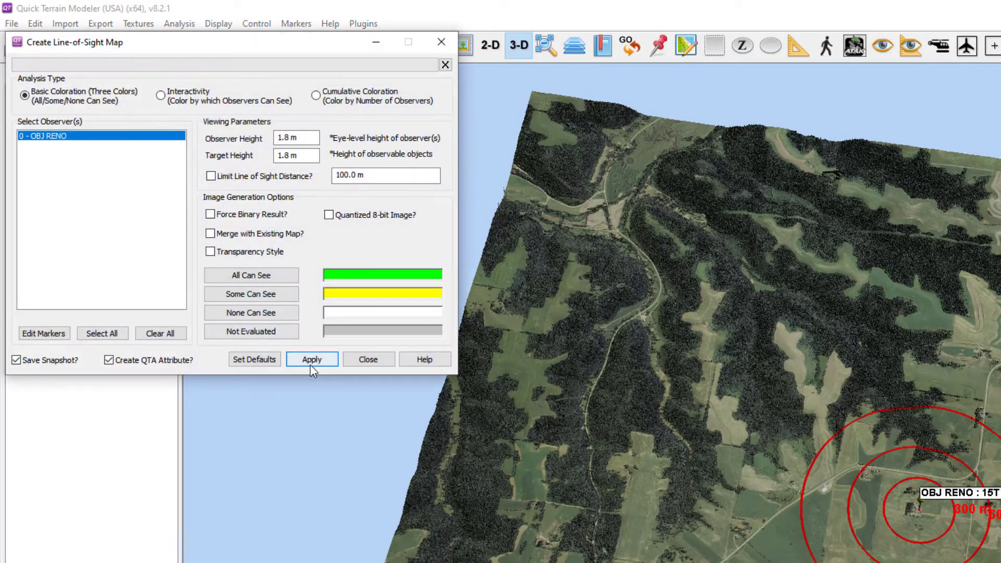
click(311, 360)
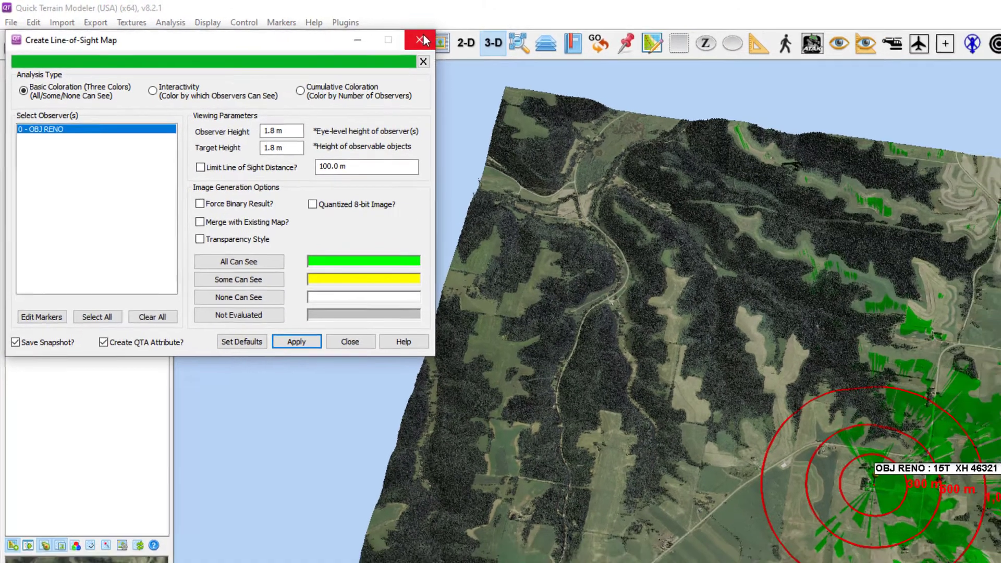
click(441, 42)
Create an HLZ map with 5 degrees maximum slope, 10 m obstruction clearance radius and 0.3 m delta Z tolerance.
drag(569, 265, 546, 261)
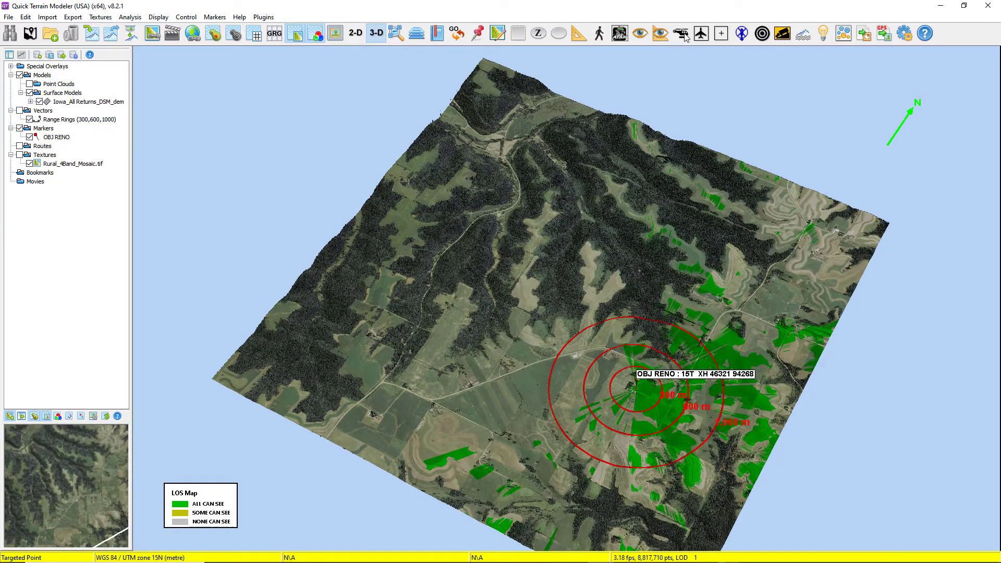
click(681, 34)
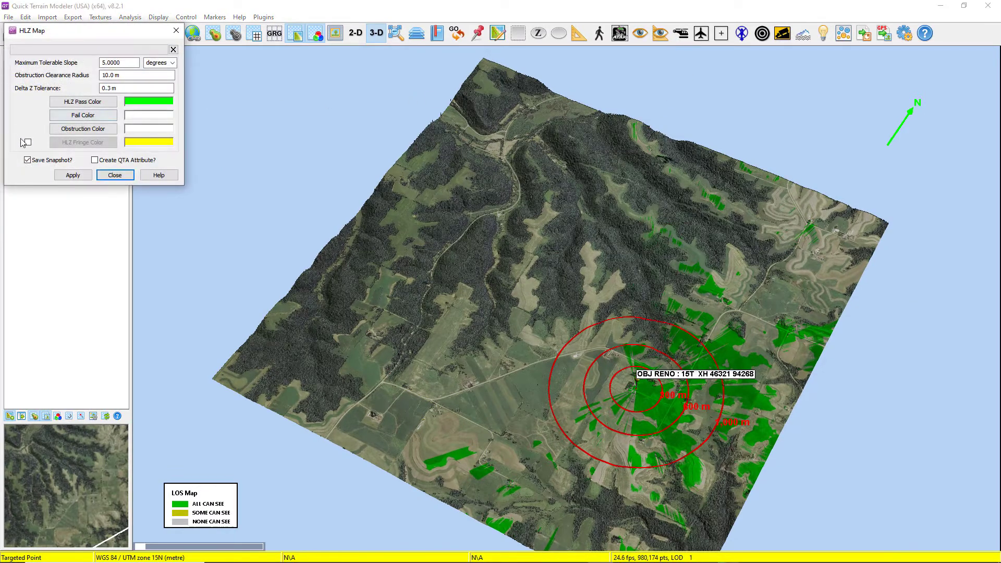
click(73, 175)
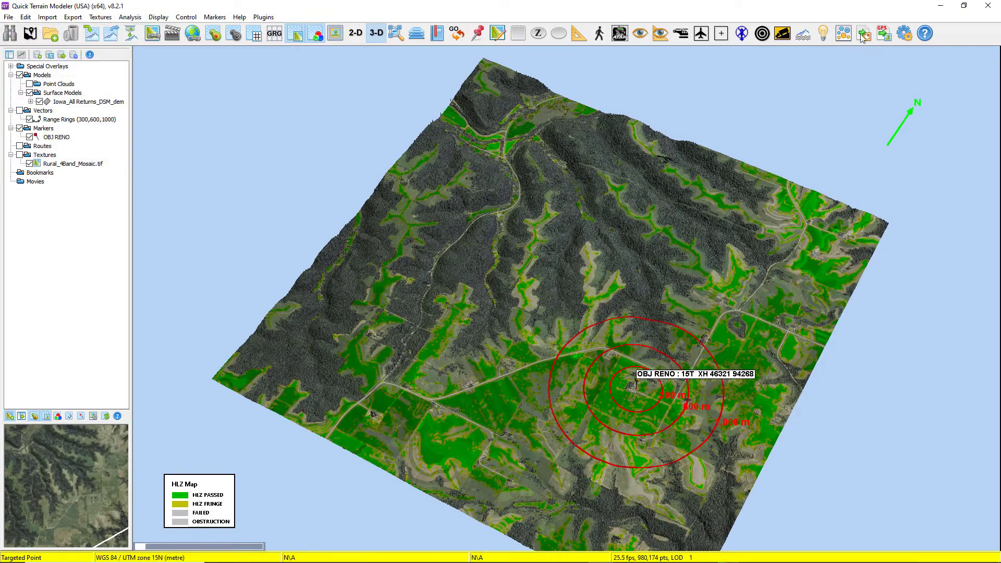
click(782, 33)
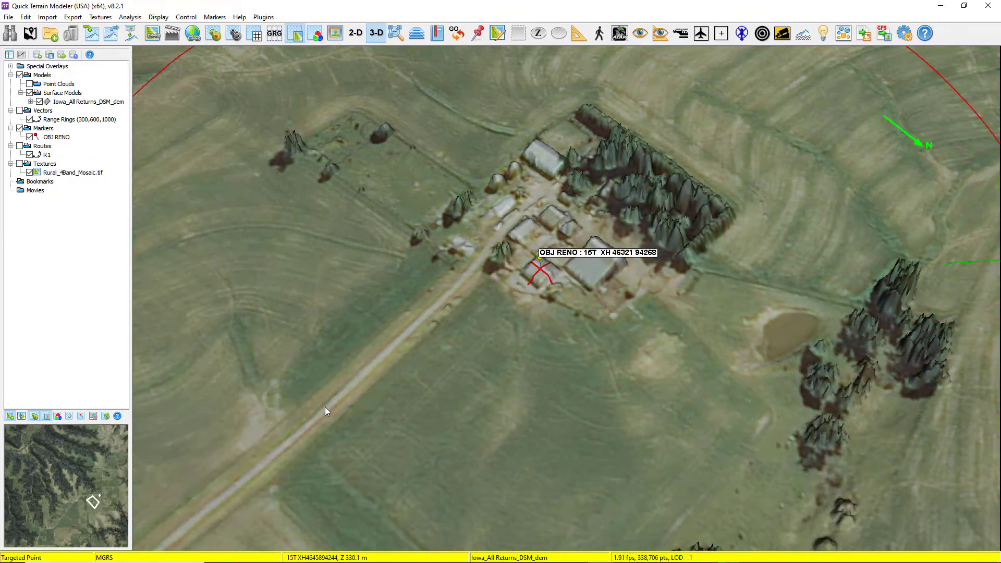
Measure the distance along the straight access road up to the farm buildings near OBJ RENO.
double_click(328, 408)
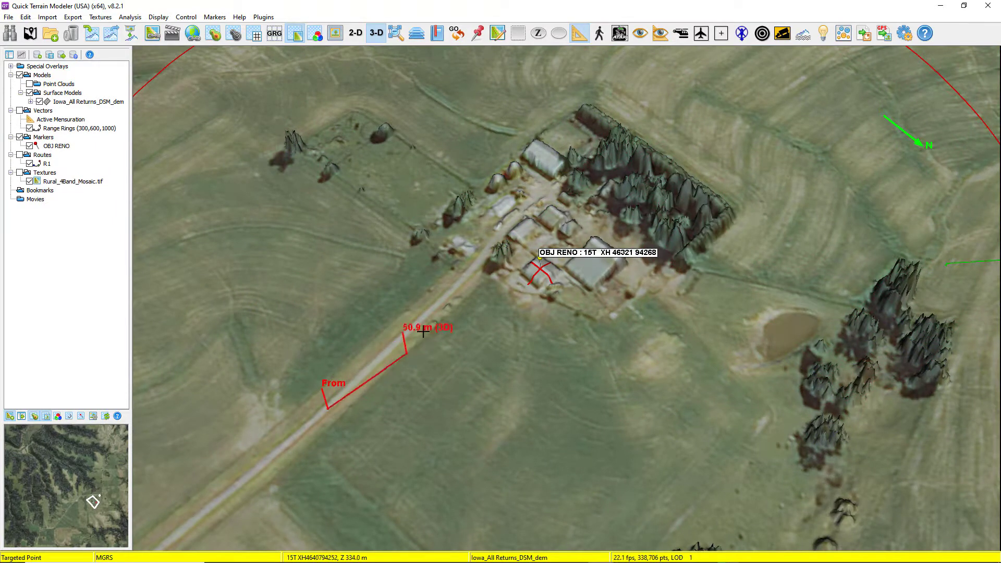
right_click(486, 251)
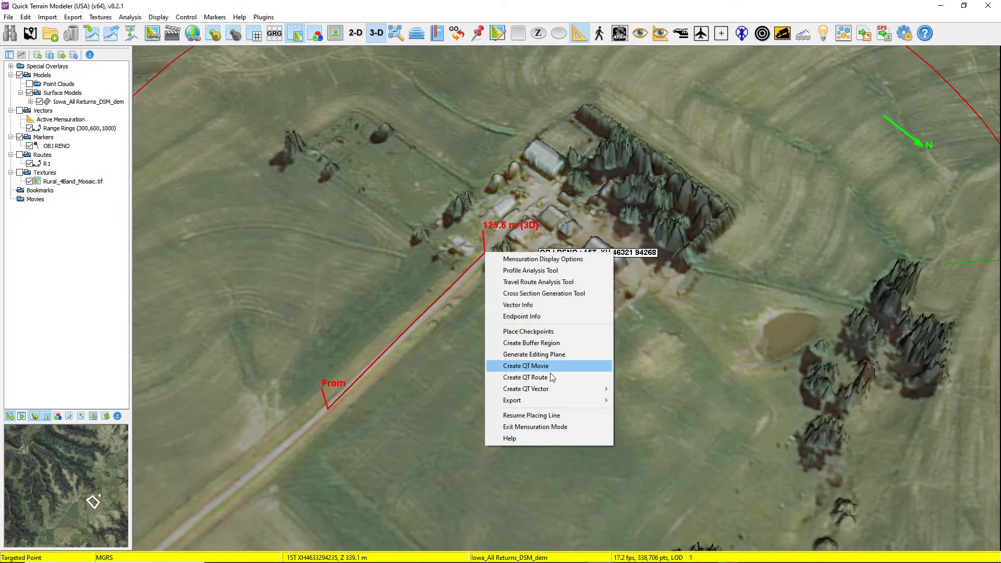
click(671, 427)
Draw a mensuration line across the large building beside OBJ RENO and measure from base to roof peak in its elevation profile.
drag(671, 426, 571, 400)
scroll(571, 400, up, 5)
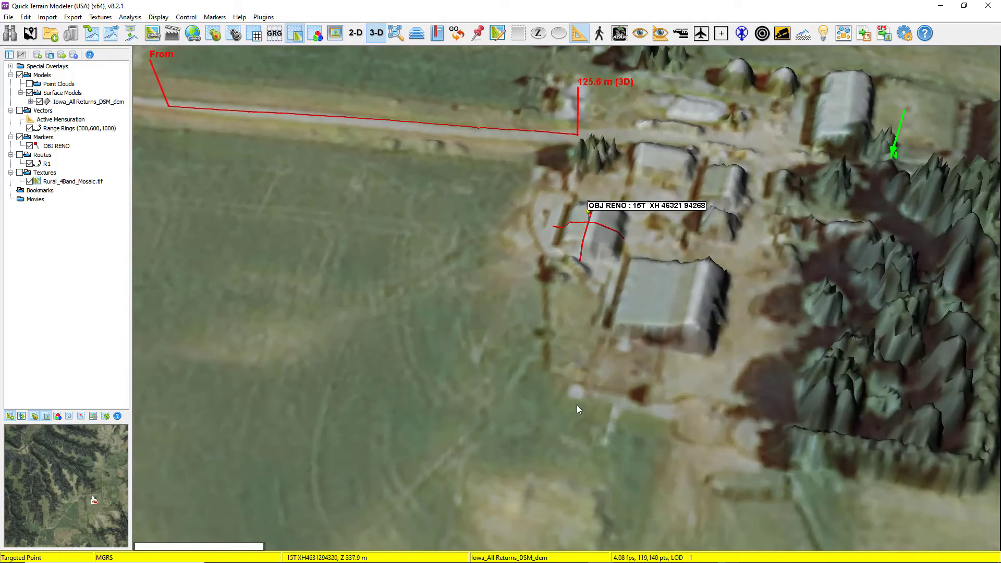
click(584, 279)
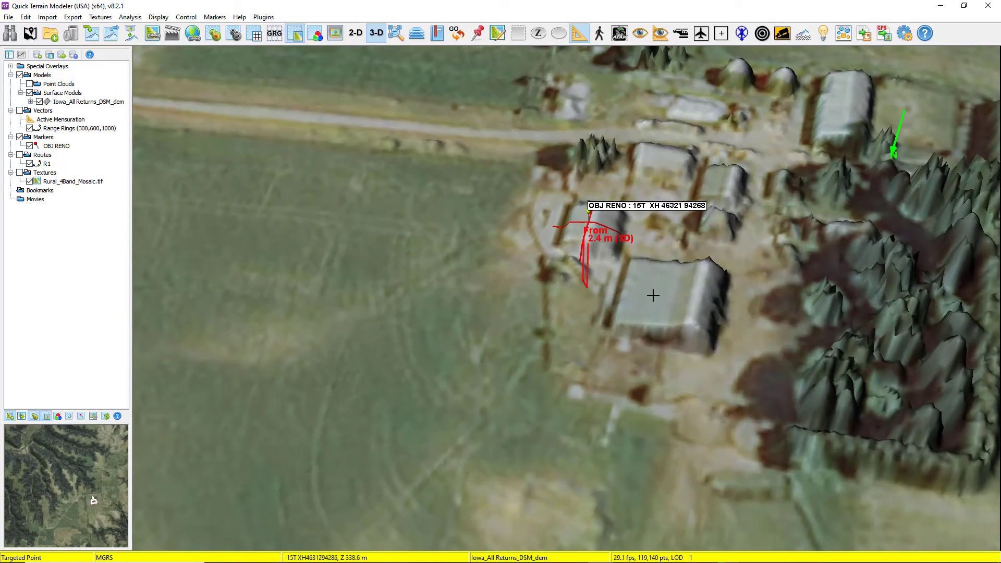
right_click(738, 303)
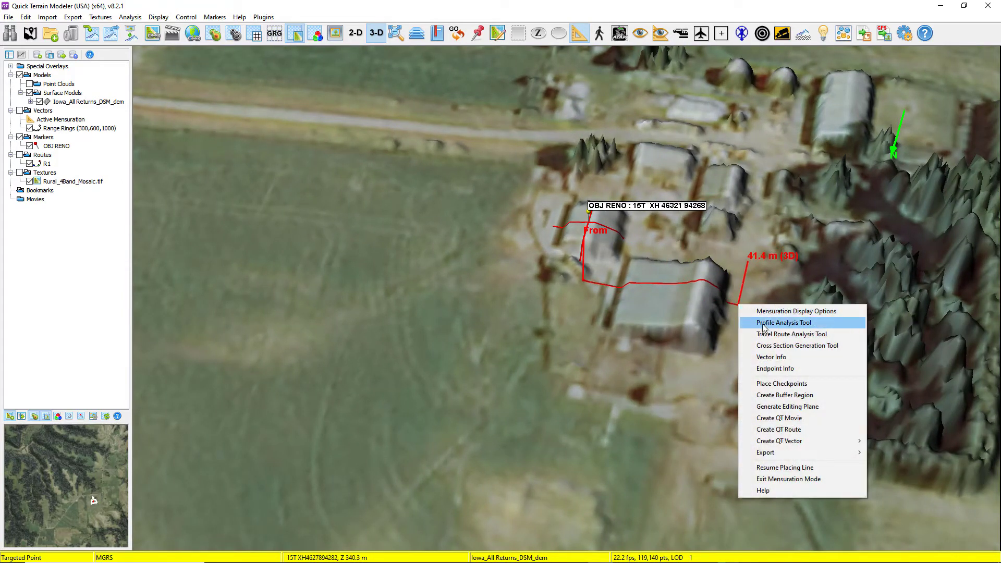
click(766, 325)
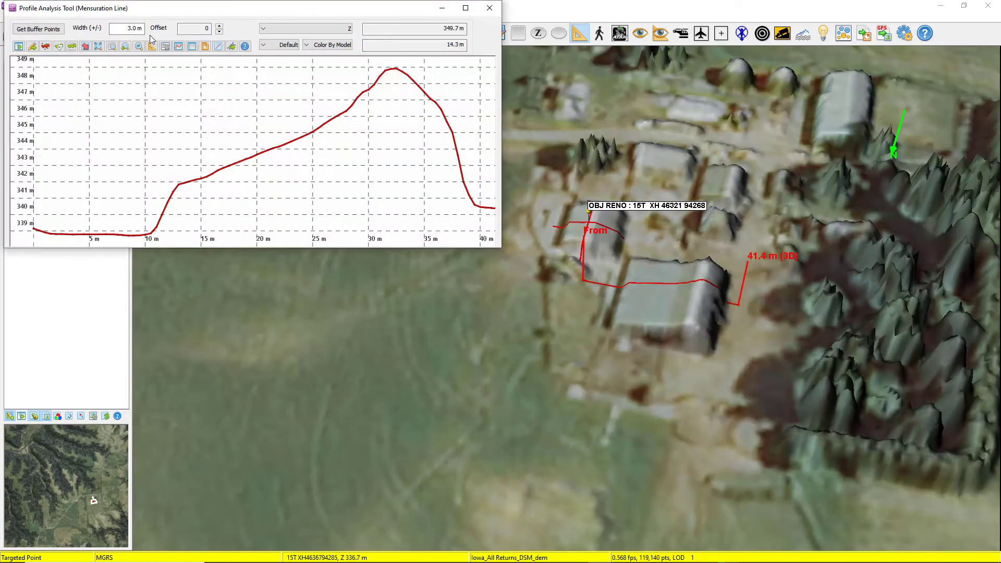
click(149, 46)
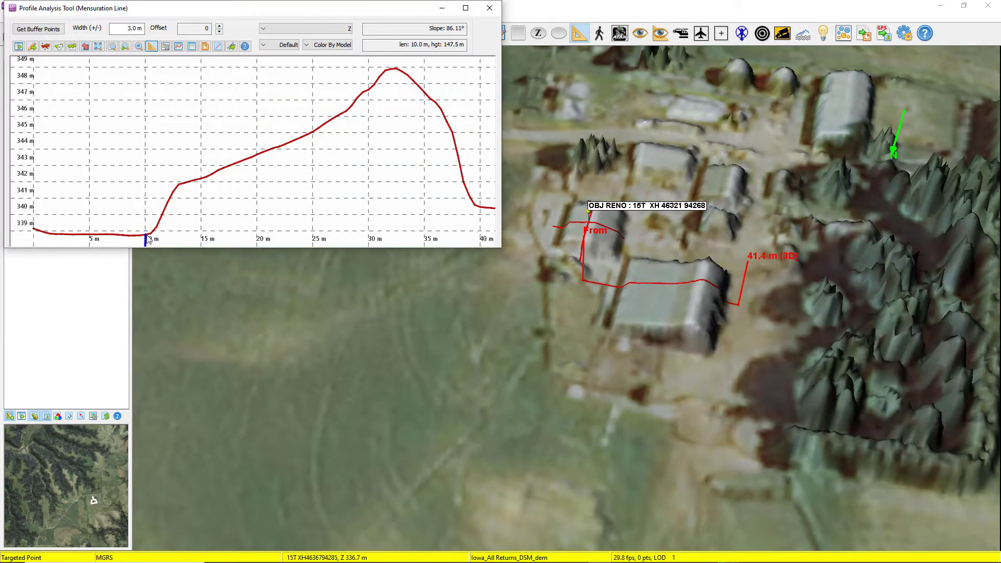
drag(147, 236, 392, 69)
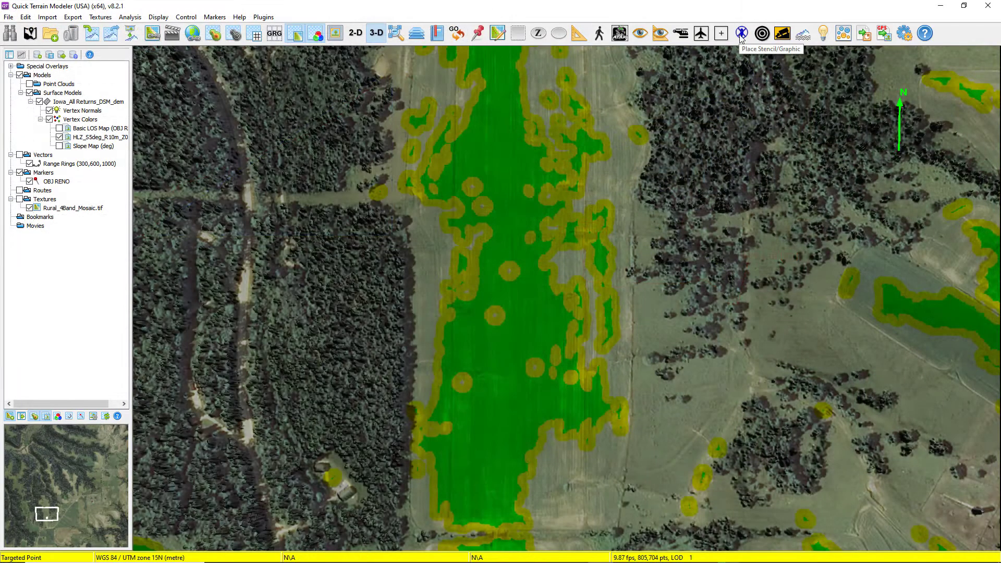
Place the MH47_HLZ_Txt.shp stencil in the green HLZ field southwest of OBJ RENO, angled to the northeast.
click(741, 34)
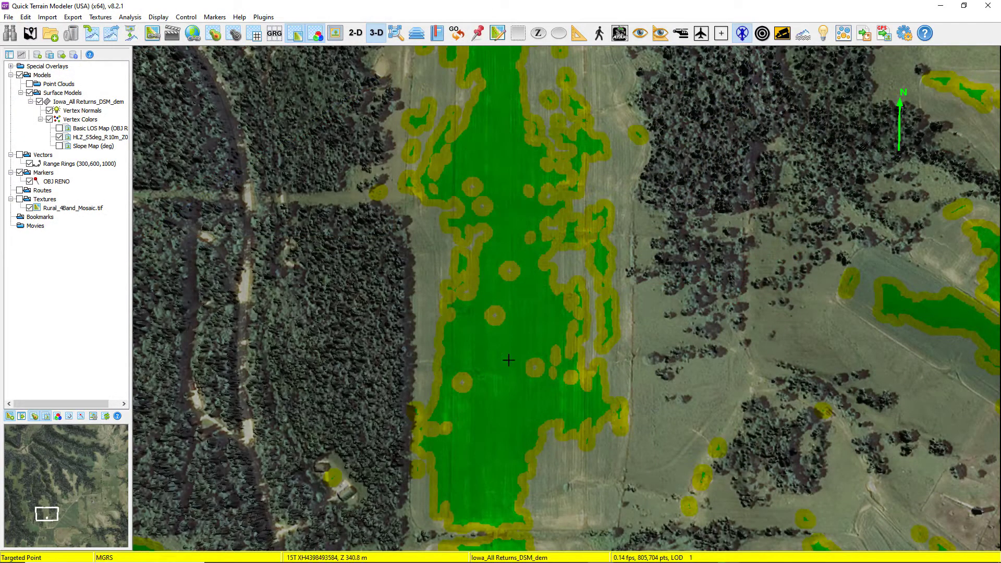
click(502, 359)
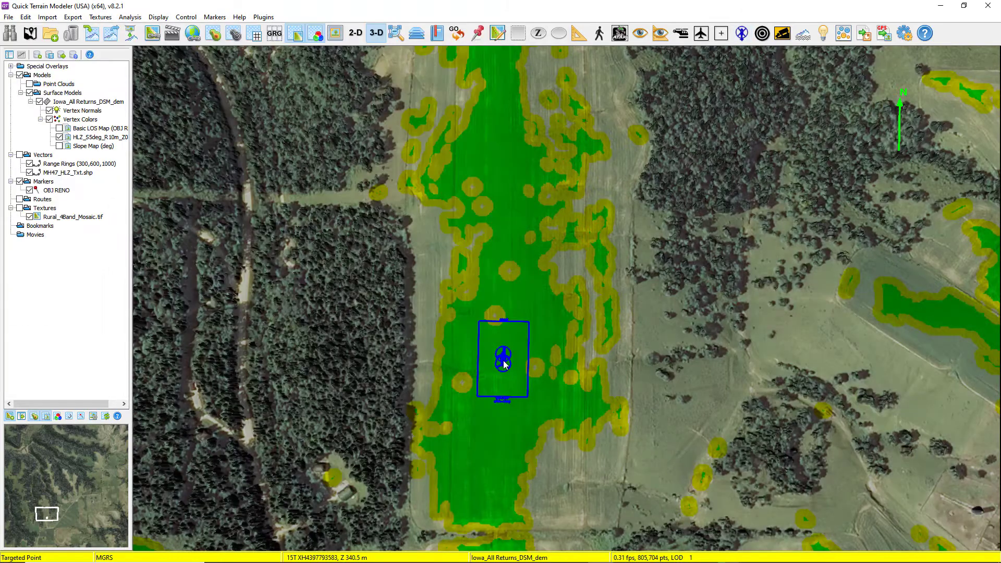
drag(503, 364, 489, 427)
right_drag(487, 424, 490, 421)
drag(491, 417, 487, 438)
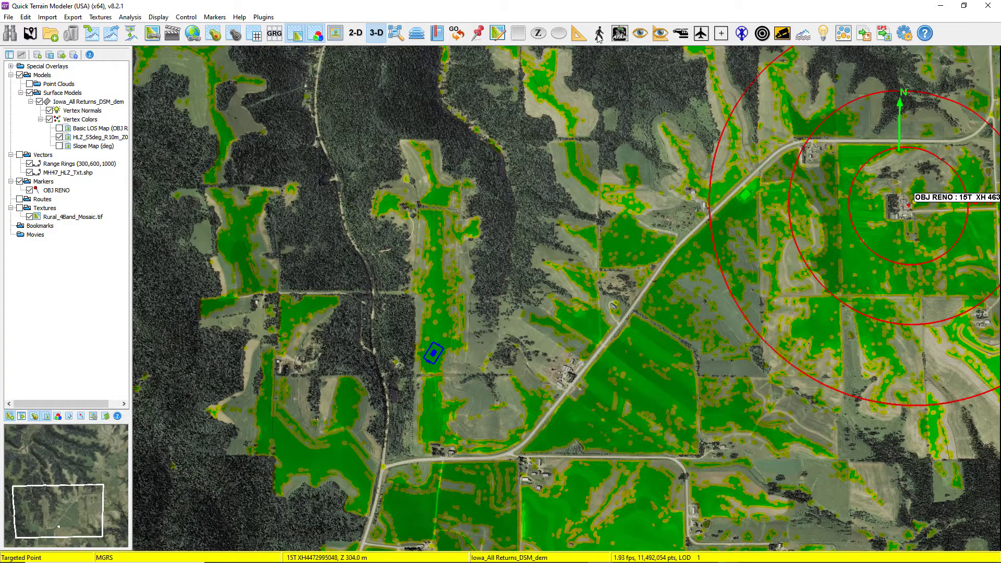
Draw a travel route from the MH47 landing zone stencil south to the road and along it to OBJ RENO.
click(599, 33)
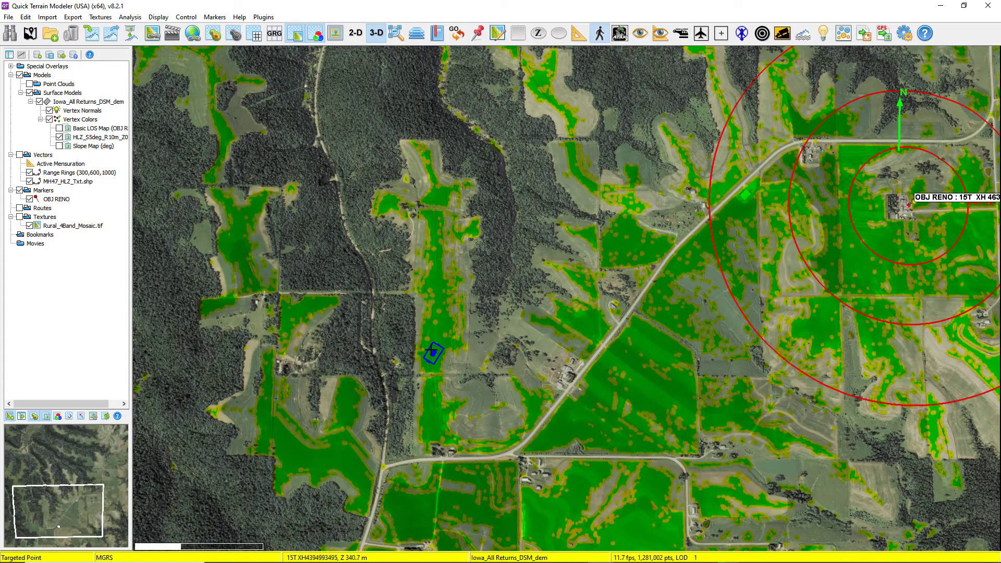
mouse_move(431, 350)
mouse_down()
mouse_move(441, 427)
mouse_move(459, 443)
mouse_move(526, 432)
mouse_move(731, 192)
mouse_move(780, 161)
mouse_move(855, 142)
mouse_move(890, 148)
mouse_move(906, 185)
mouse_move(896, 198)
mouse_up()
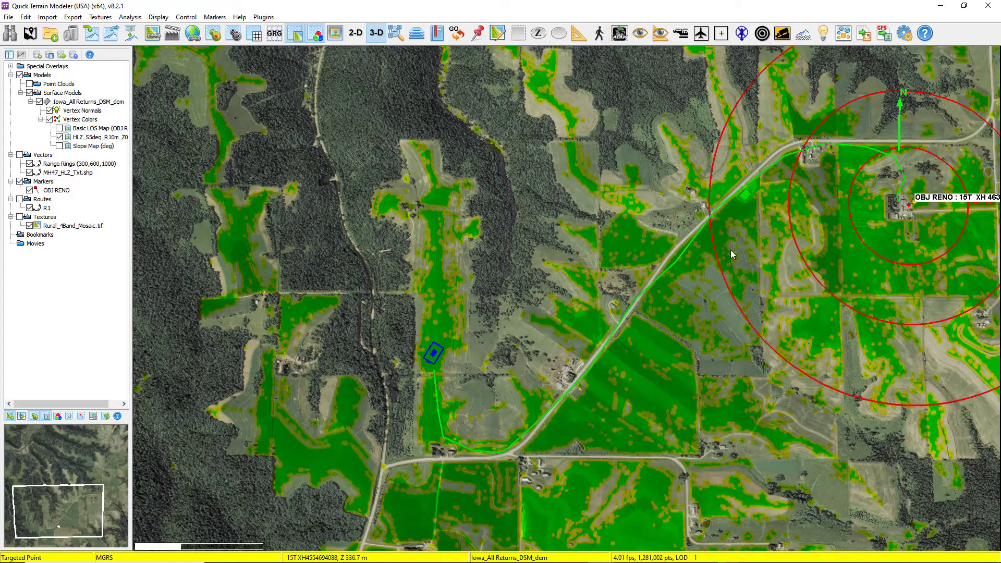
Create checkpoints along the travel route R1 between the MH47 landing zone and OBJ RENO.
drag(731, 251, 699, 268)
scroll(690, 265, up, 3)
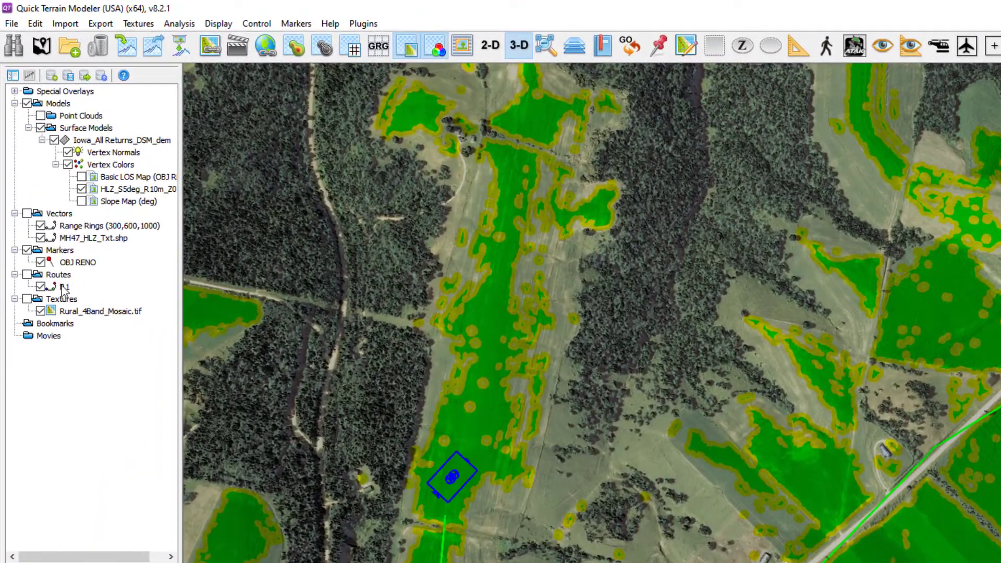
right_click(64, 287)
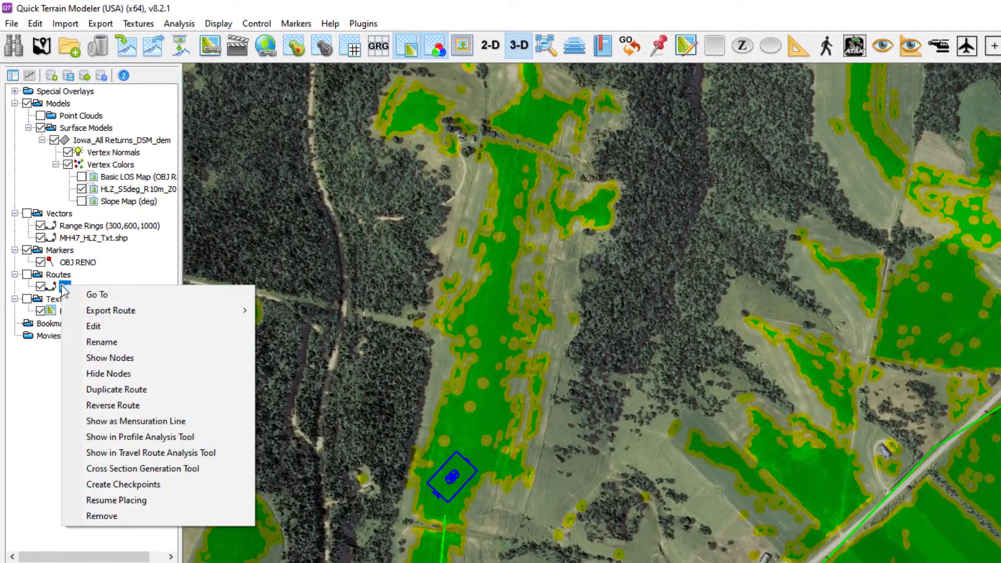
click(106, 485)
click(46, 226)
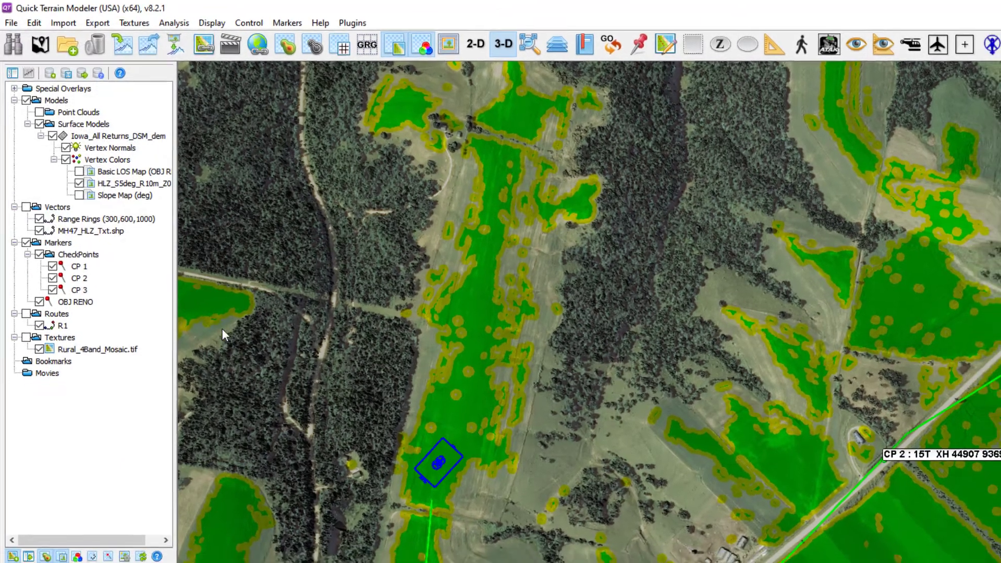
Examine the route, its checkpoints and the range rings around OBJ RENO in an oblique 3-D perspective.
drag(587, 509, 701, 376)
scroll(701, 376, up, 1)
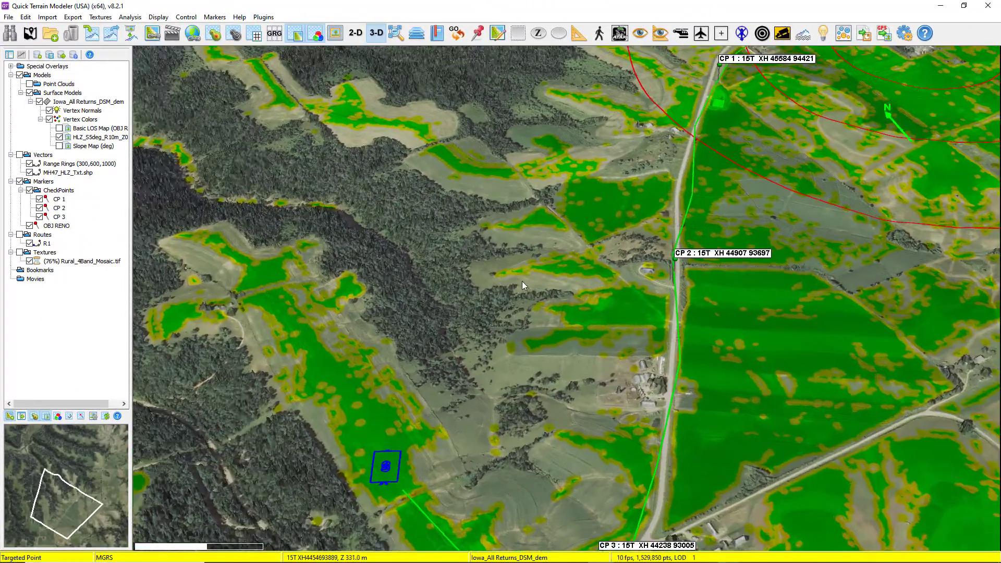
scroll(522, 282, down, 3)
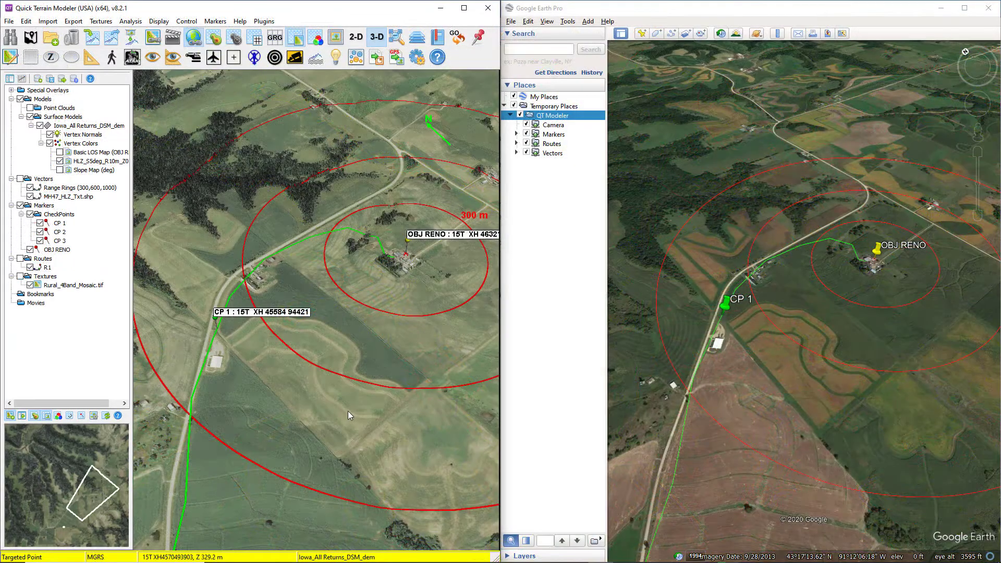
drag(348, 411, 427, 415)
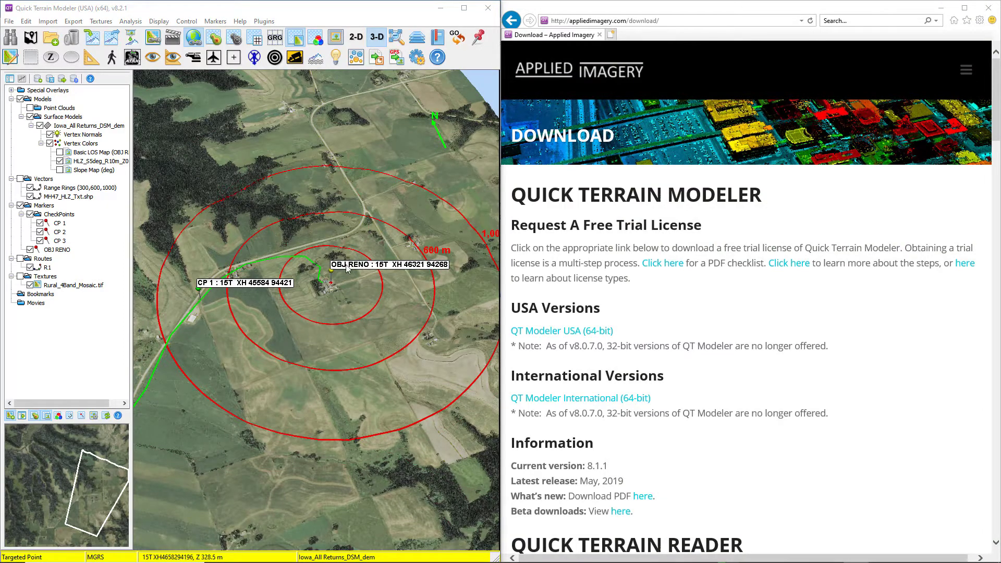
drag(356, 355, 313, 322)
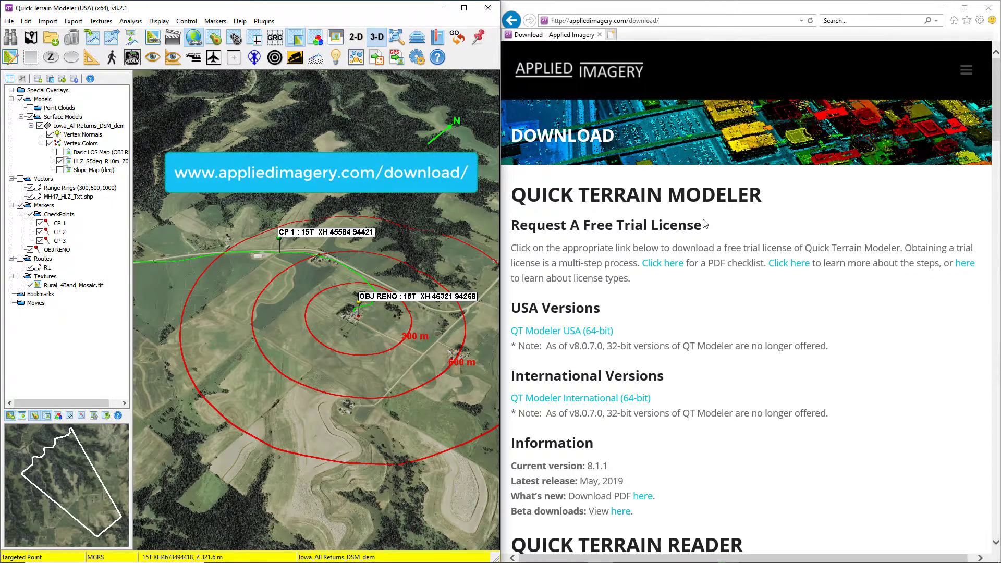
Switch to the Applied Imagery download page in the browser and download the Rural Iowa LiDAR Data and Imagery zip file from the training data.
scroll(696, 315, down, 8)
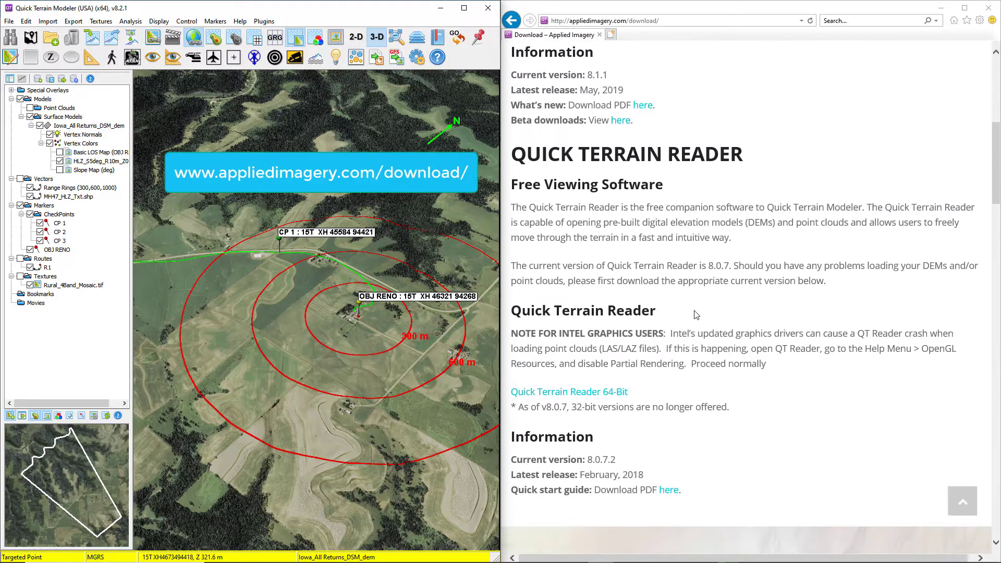
scroll(695, 314, down, 15)
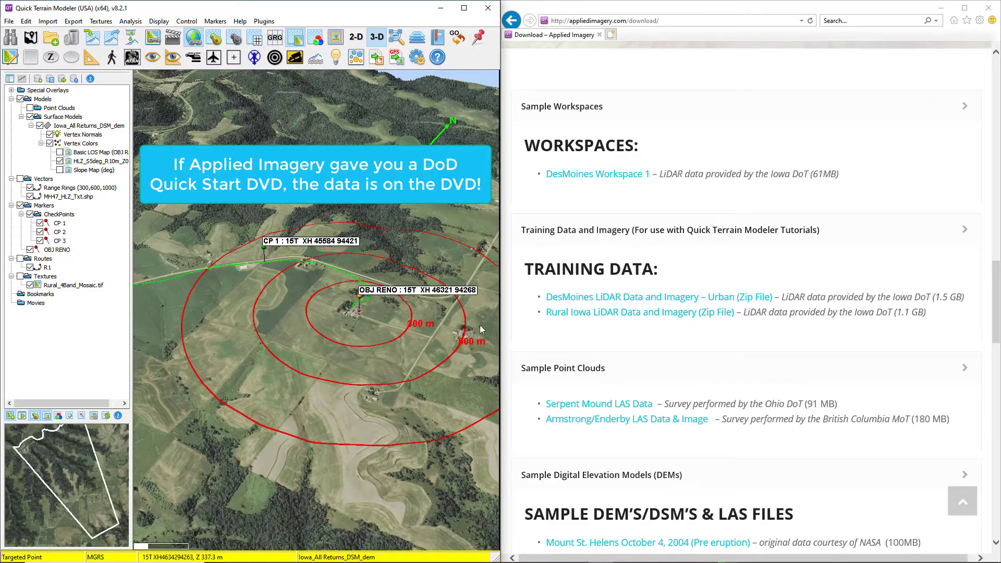
click(580, 319)
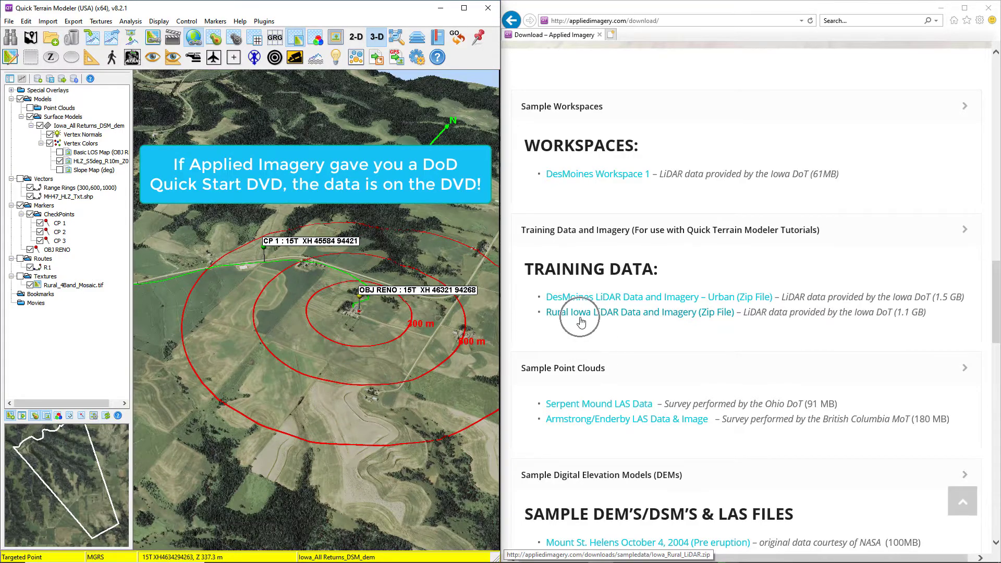